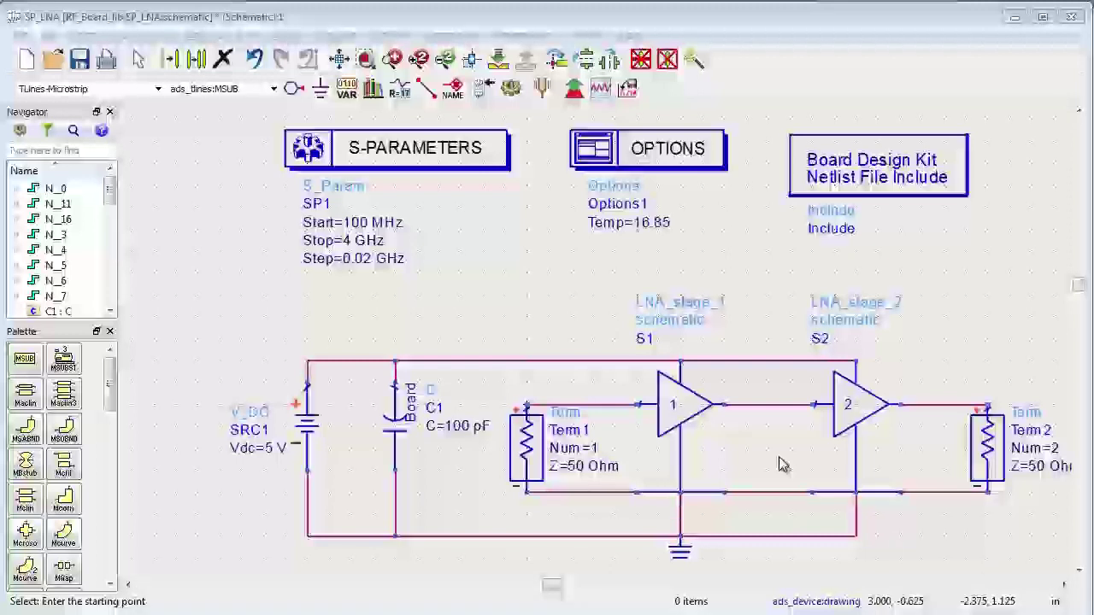
Step: Inspect the inner schematics of both amplifier stages, then return to the top-level schematic
click(658, 410)
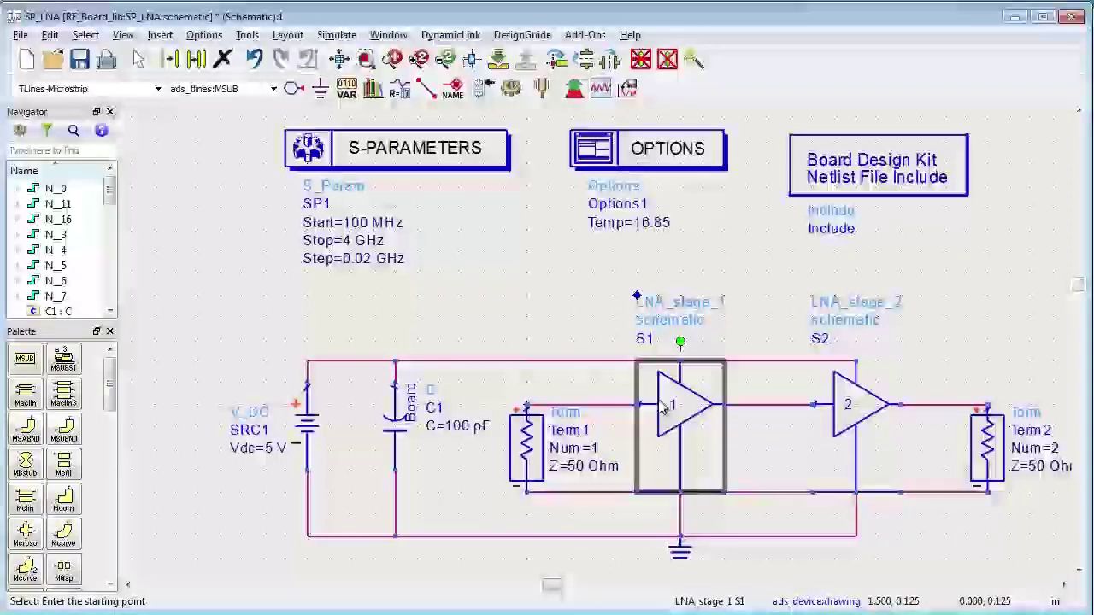
click(497, 63)
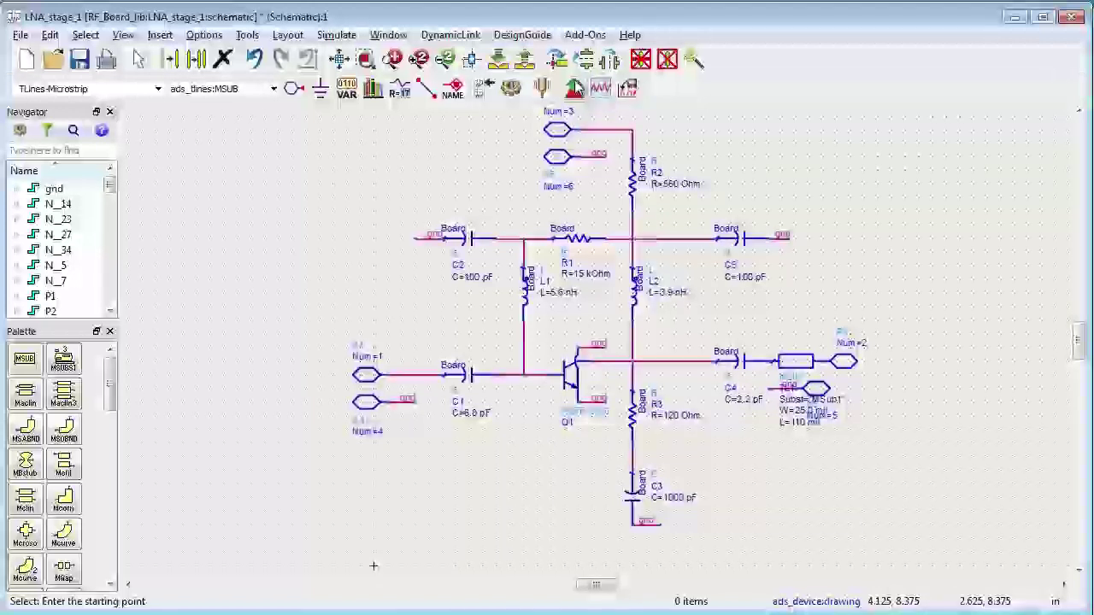
click(527, 58)
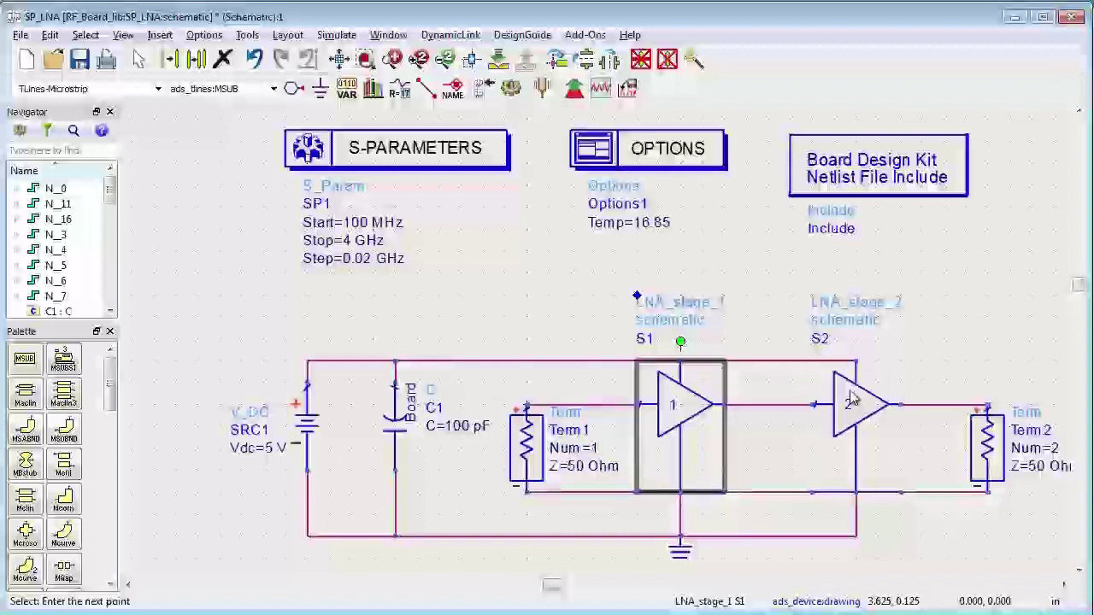
click(855, 402)
click(498, 60)
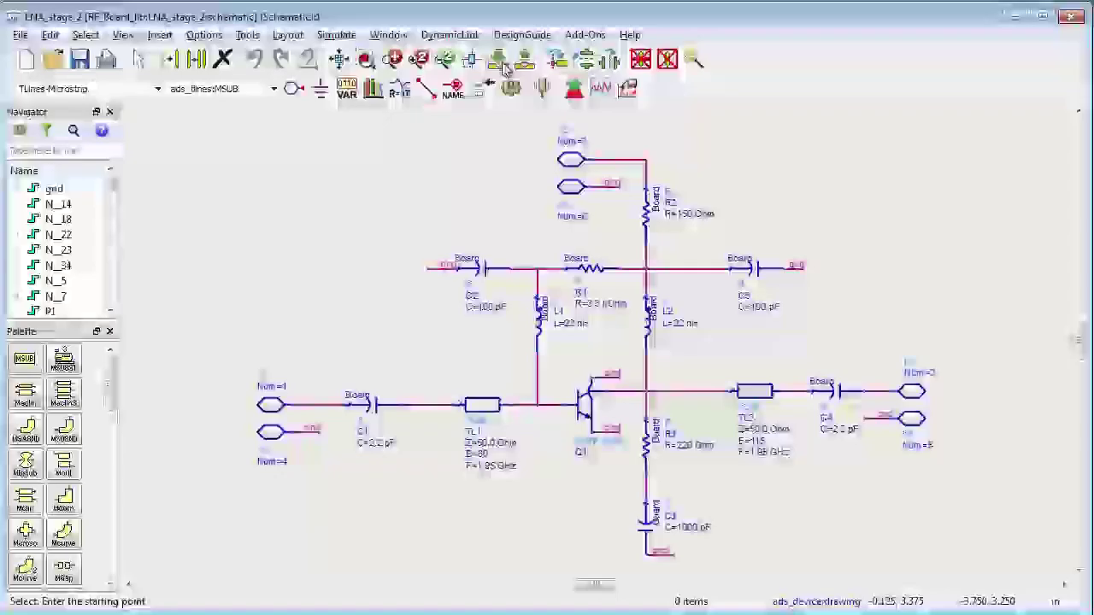
click(526, 58)
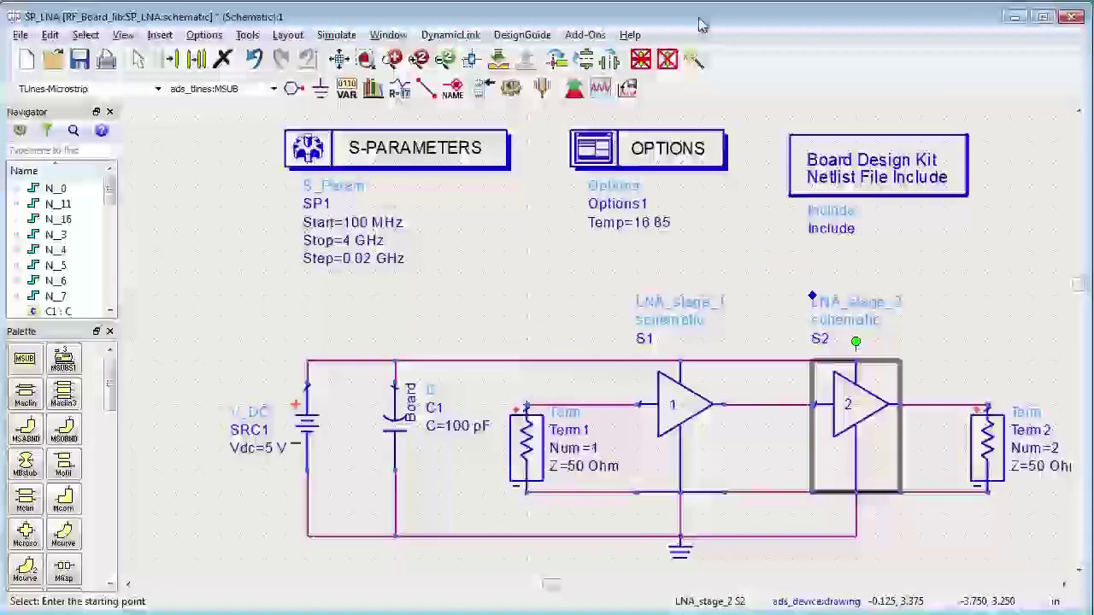
click(528, 119)
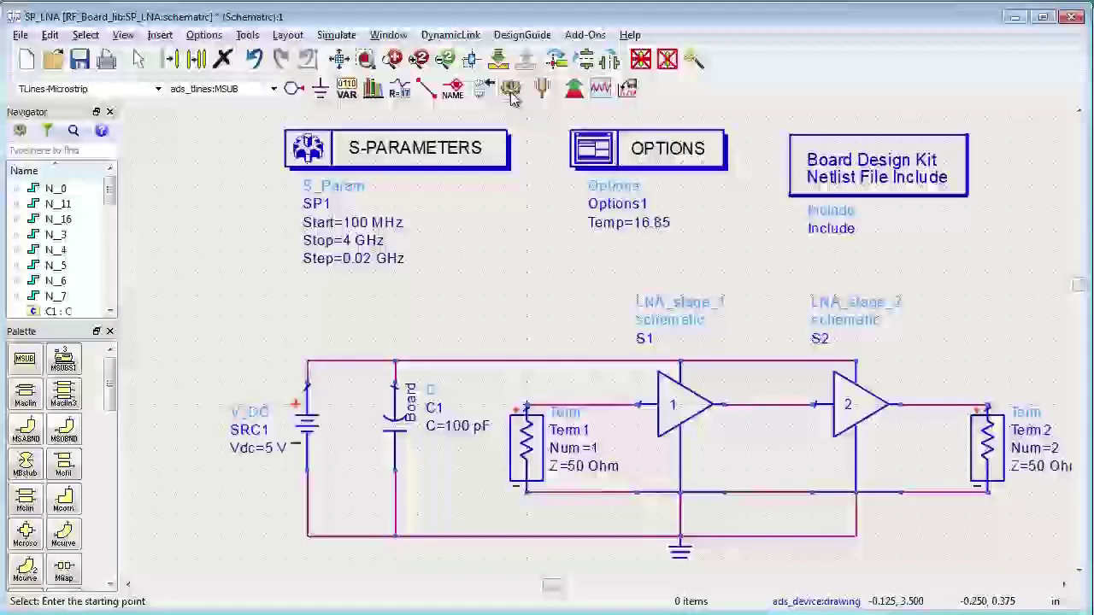
Step: Run the circuit-only S-parameter simulation and turn trace history on in the data display
click(511, 92)
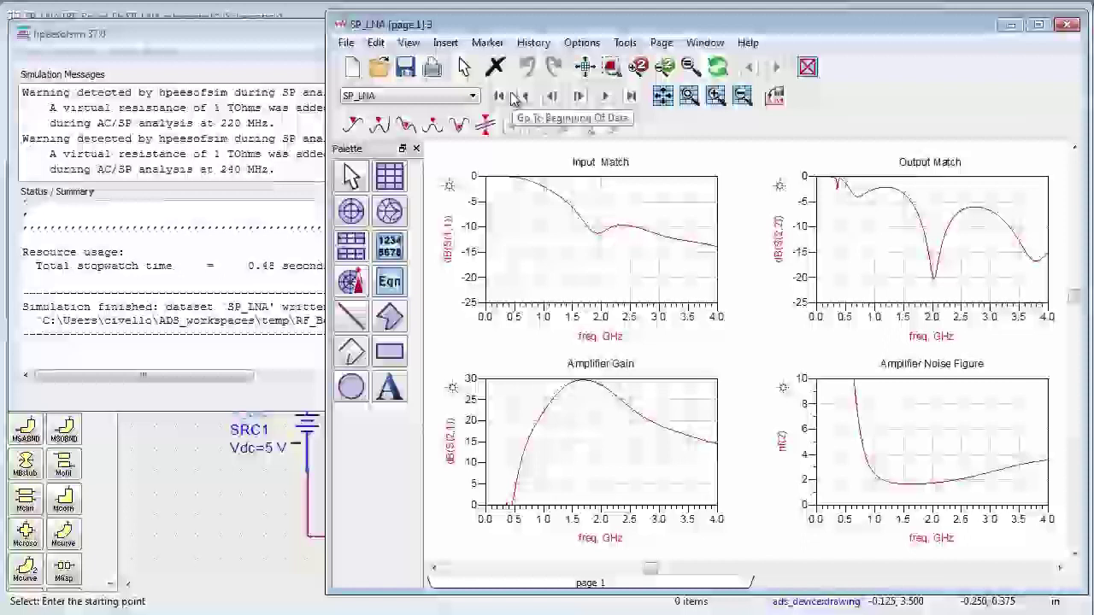
click(535, 43)
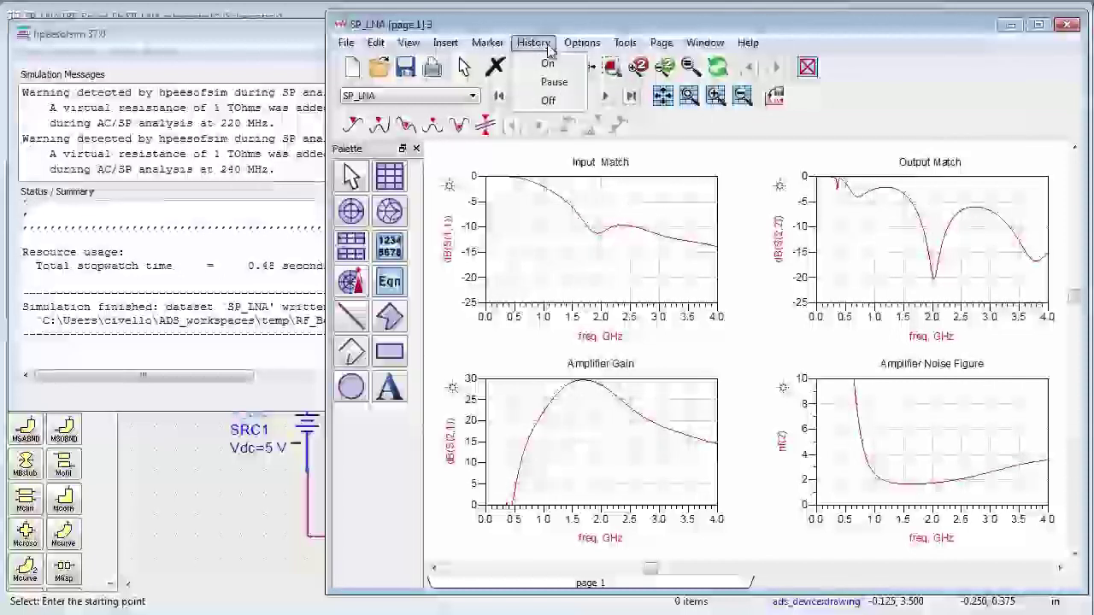
click(550, 69)
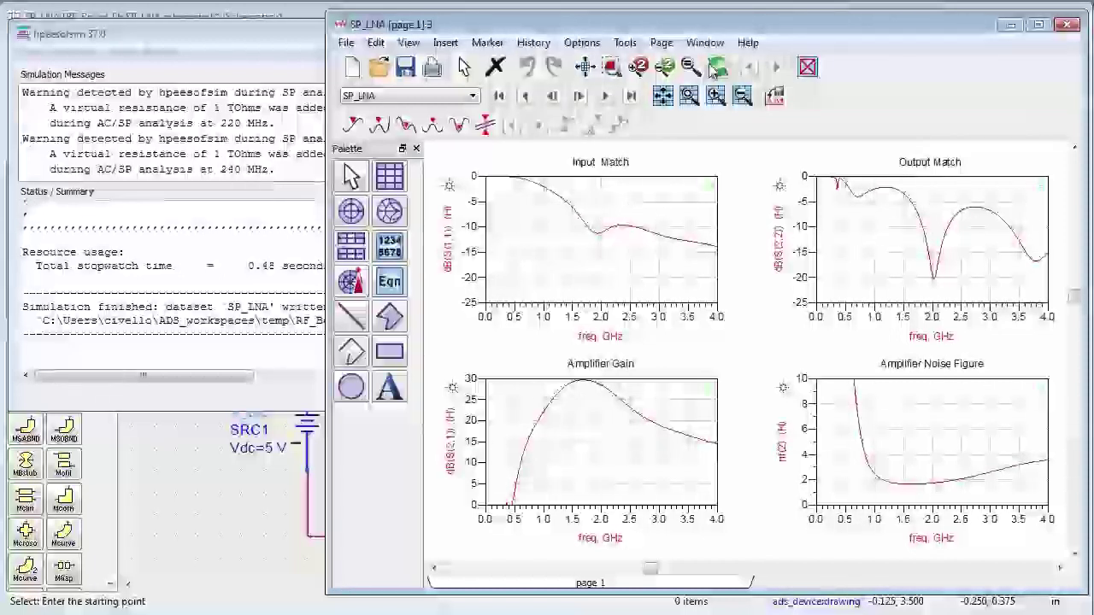
click(192, 19)
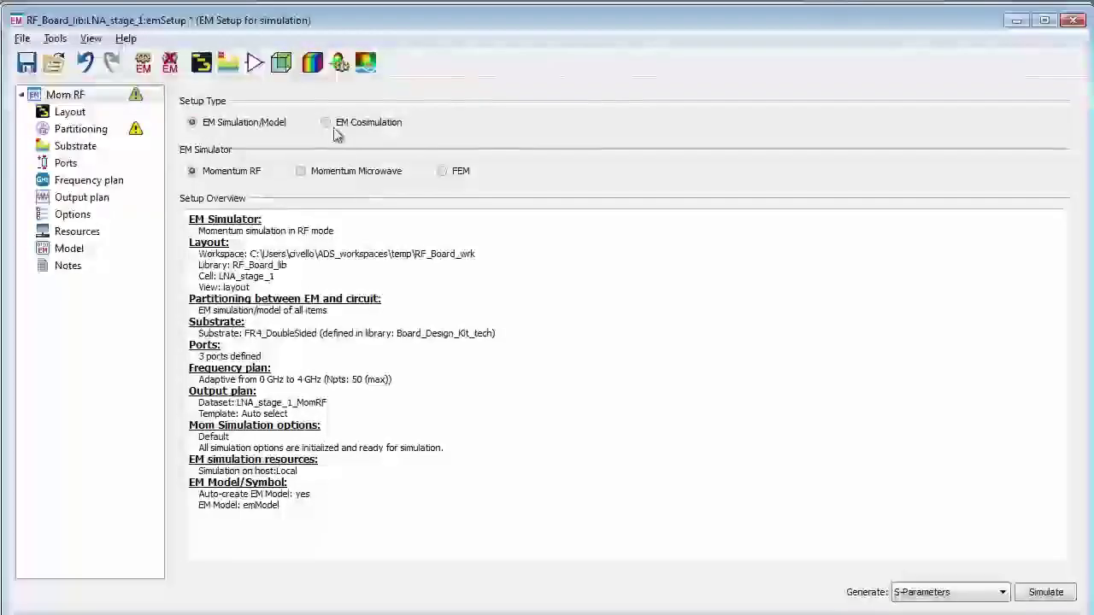
Step: Switch LNA_stage_1's setup to EM Cosimulation and regenerate the views, overwriting the existing emCosim view
click(334, 127)
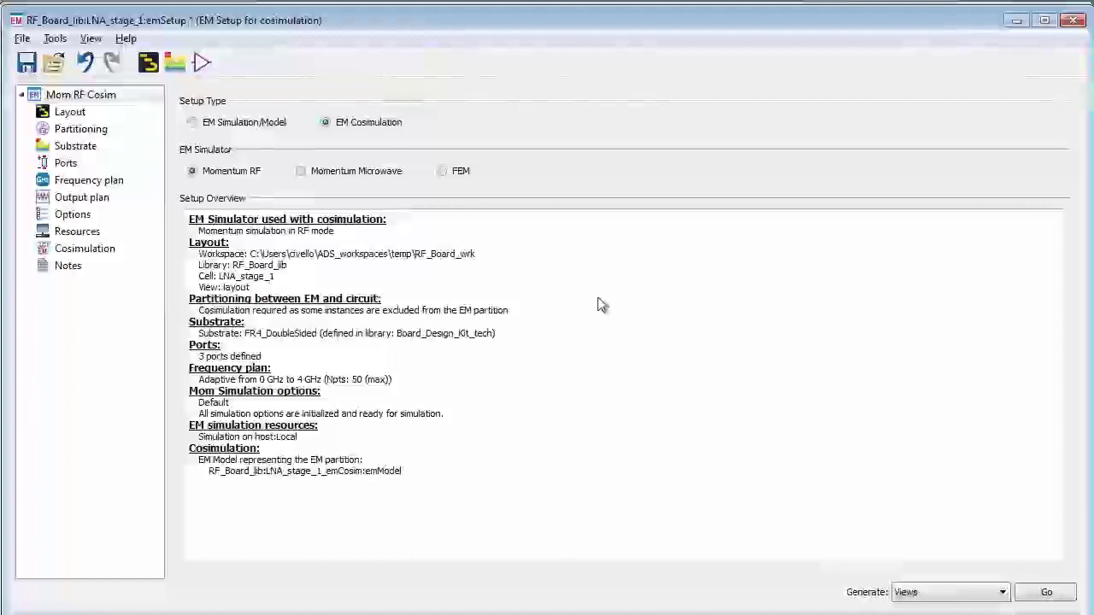
click(1048, 593)
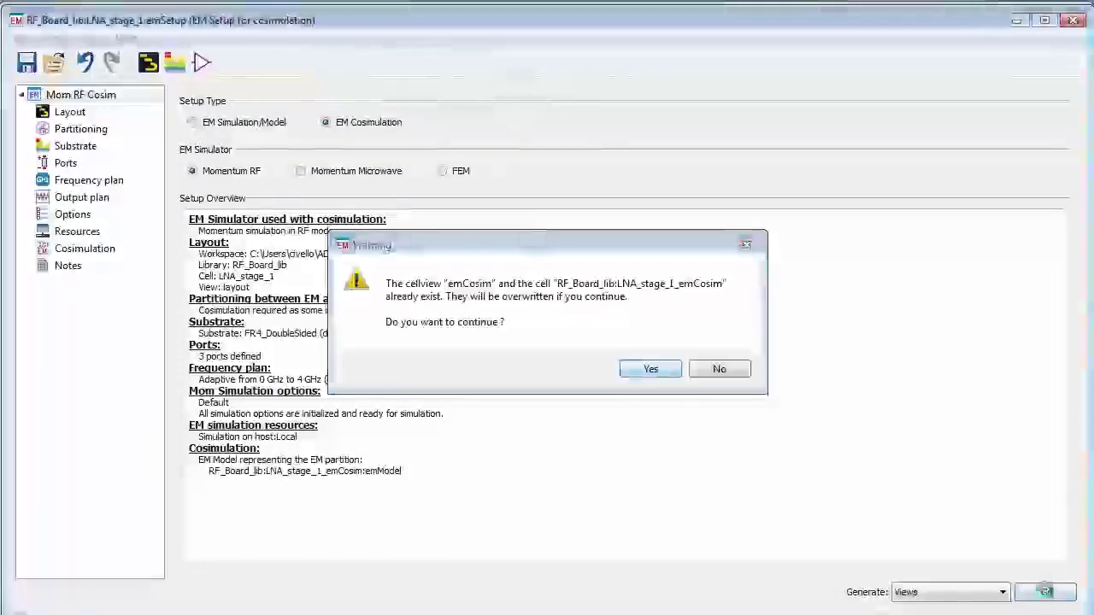
key(Return)
key(Return)
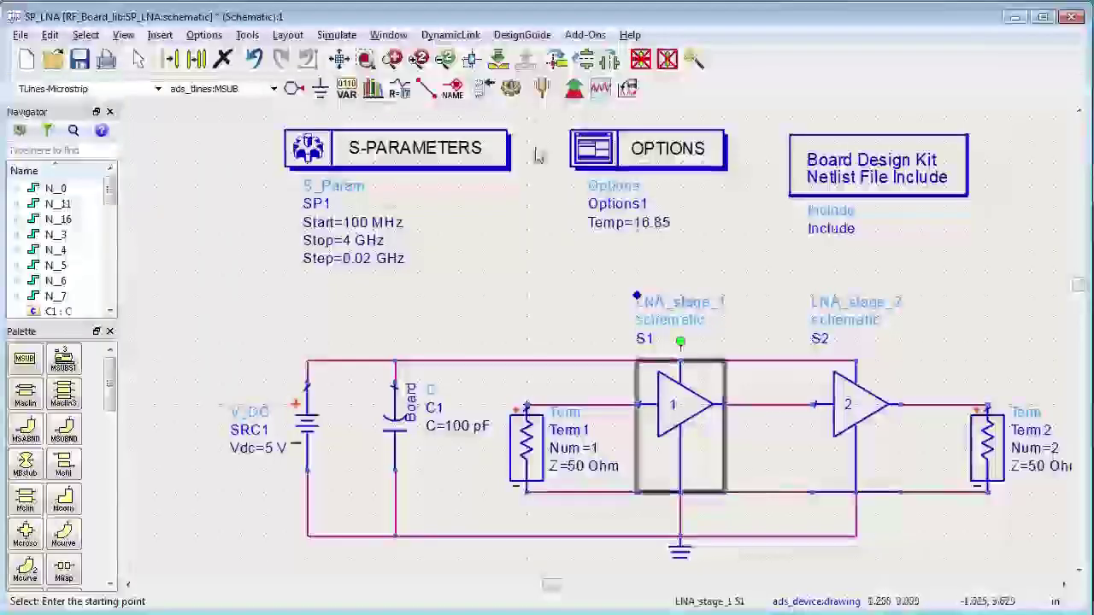
click(497, 58)
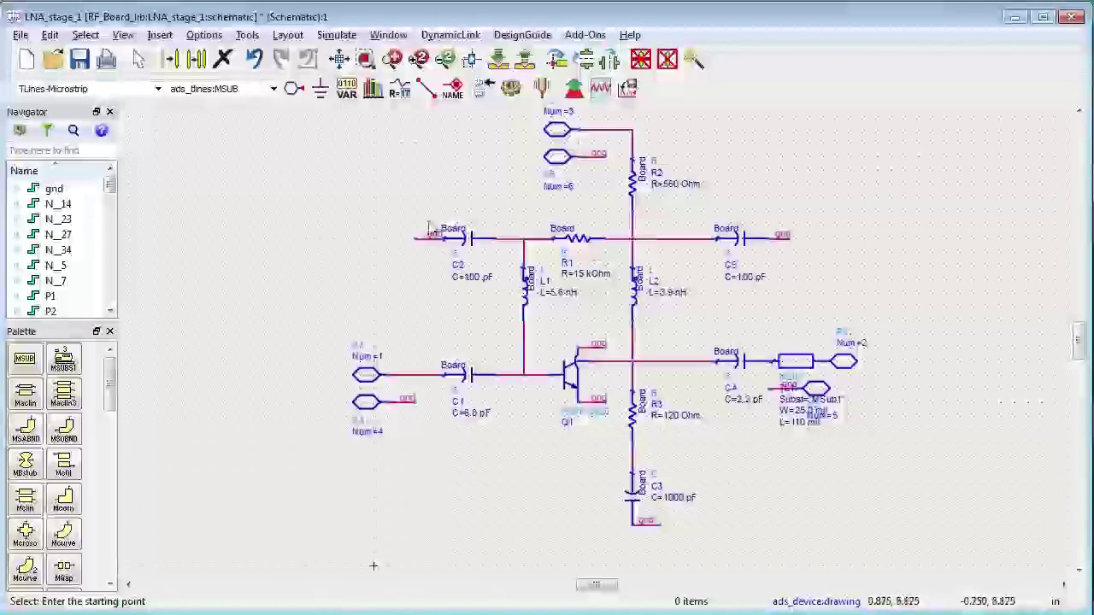
click(388, 35)
click(401, 76)
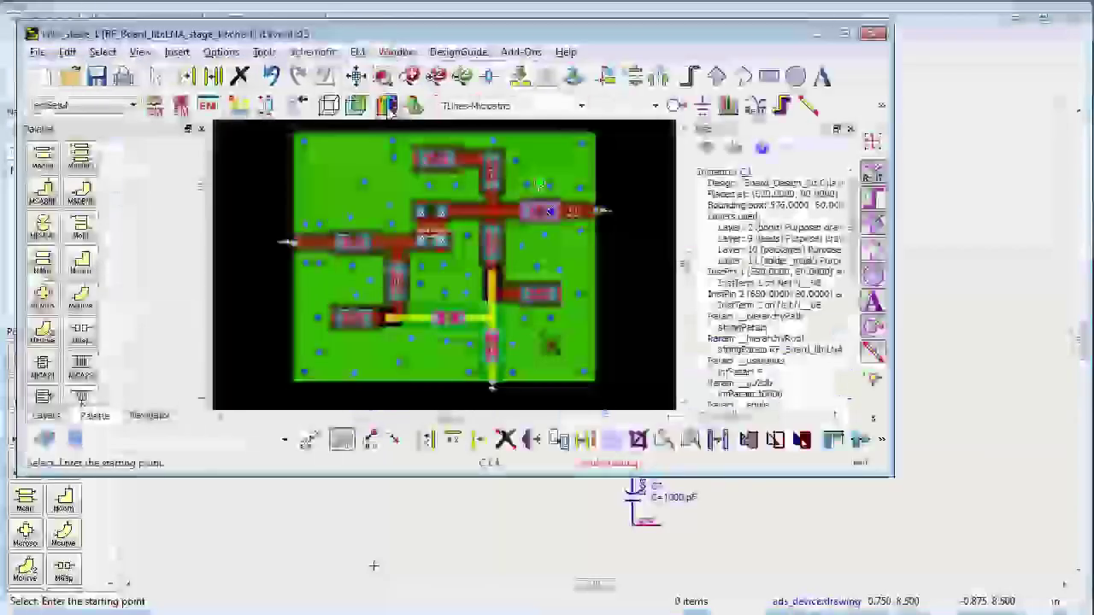
right_click(837, 34)
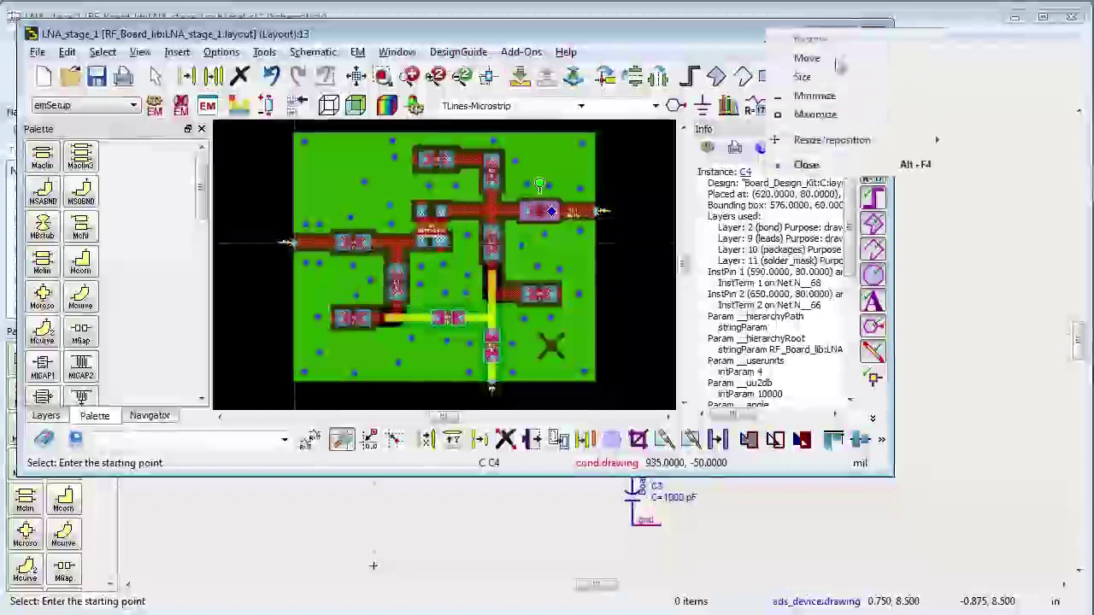
click(815, 113)
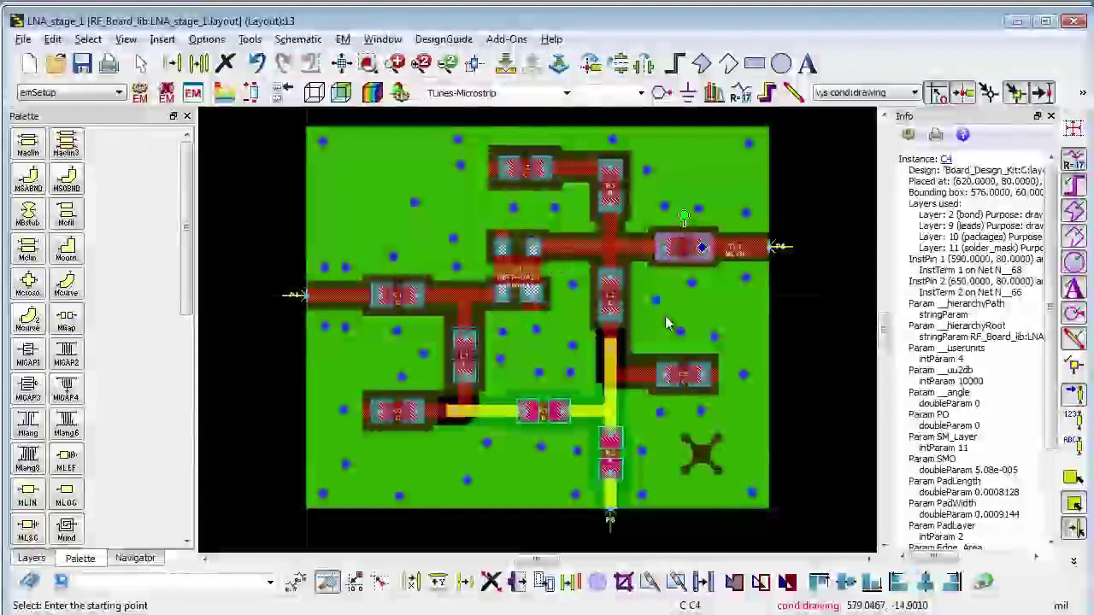
click(745, 87)
click(525, 62)
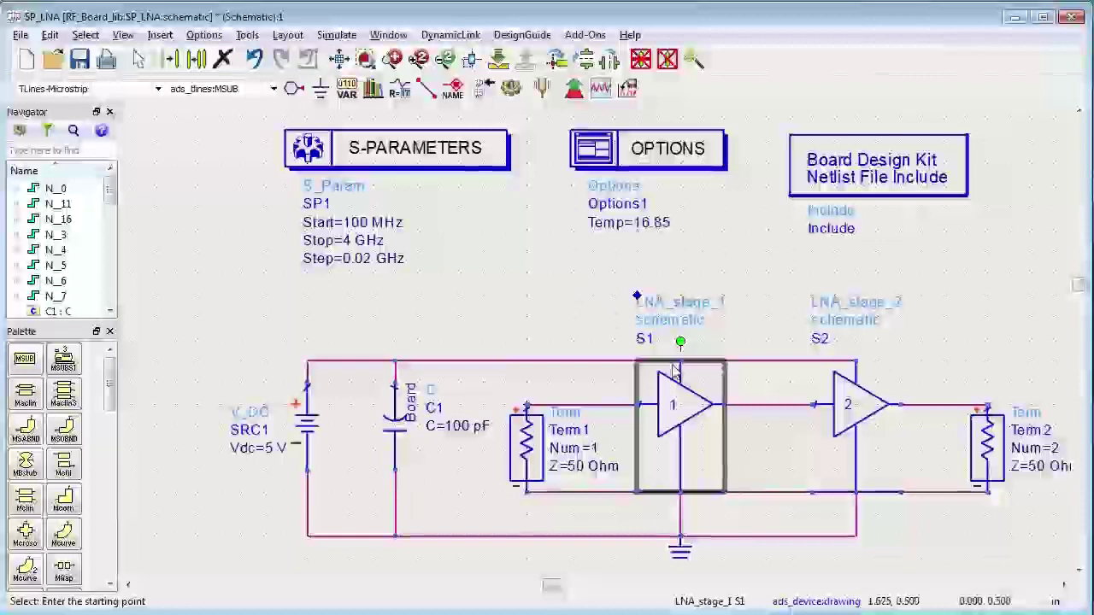
Step: Make stage S1 simulate with its emCosim view and rerun the simulation
click(459, 346)
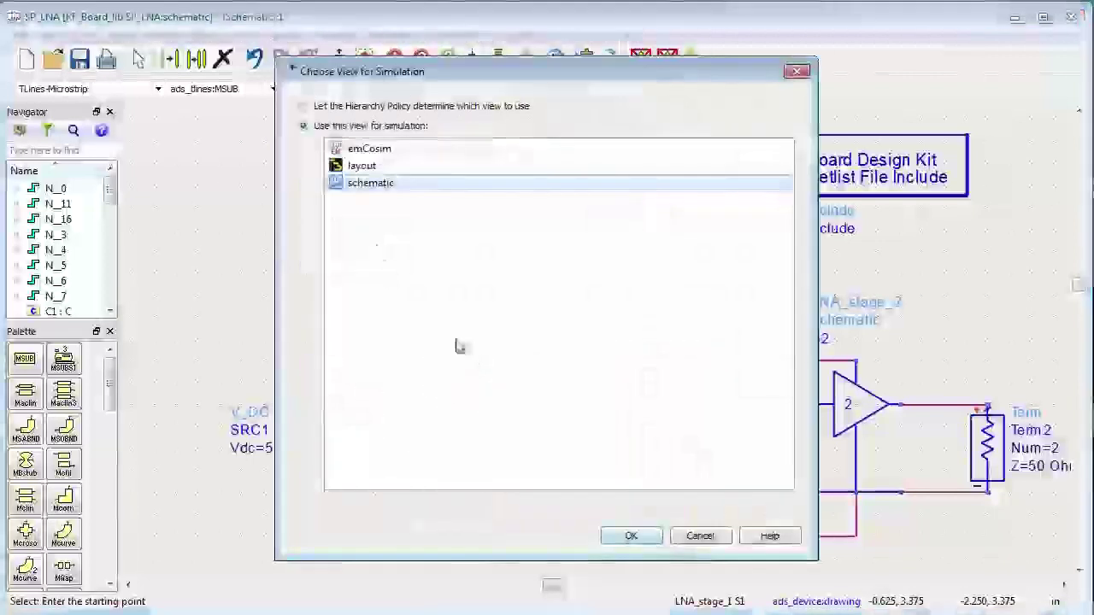
click(455, 148)
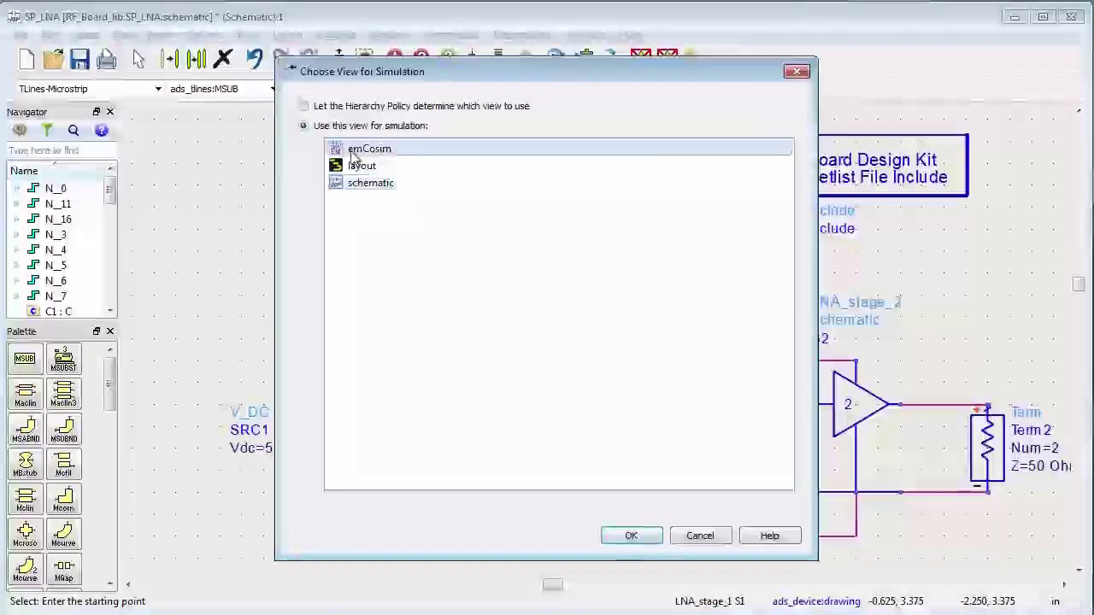
click(625, 535)
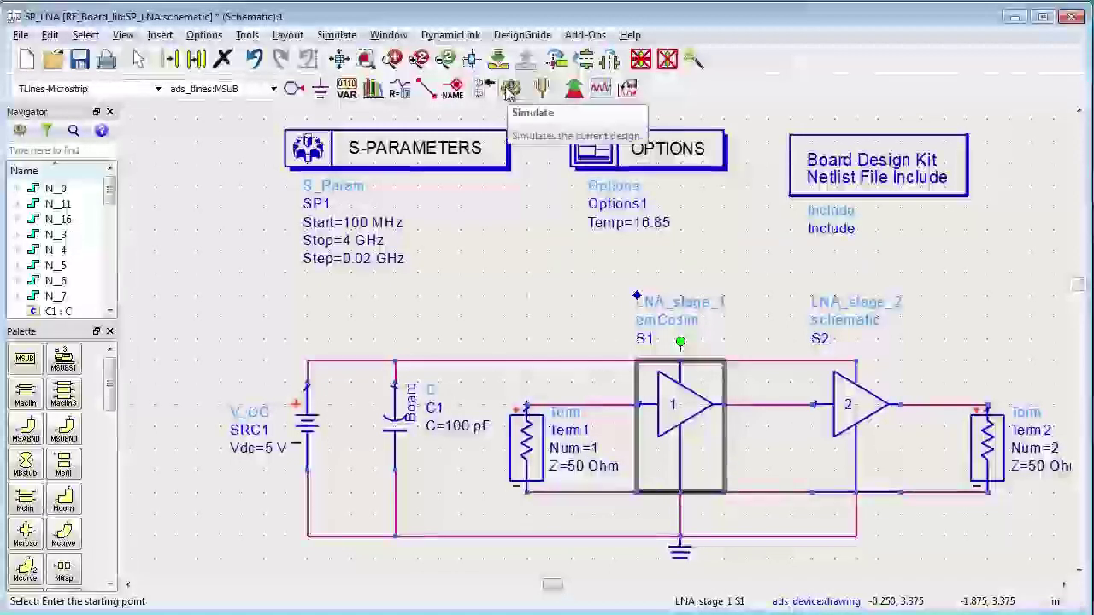
click(510, 89)
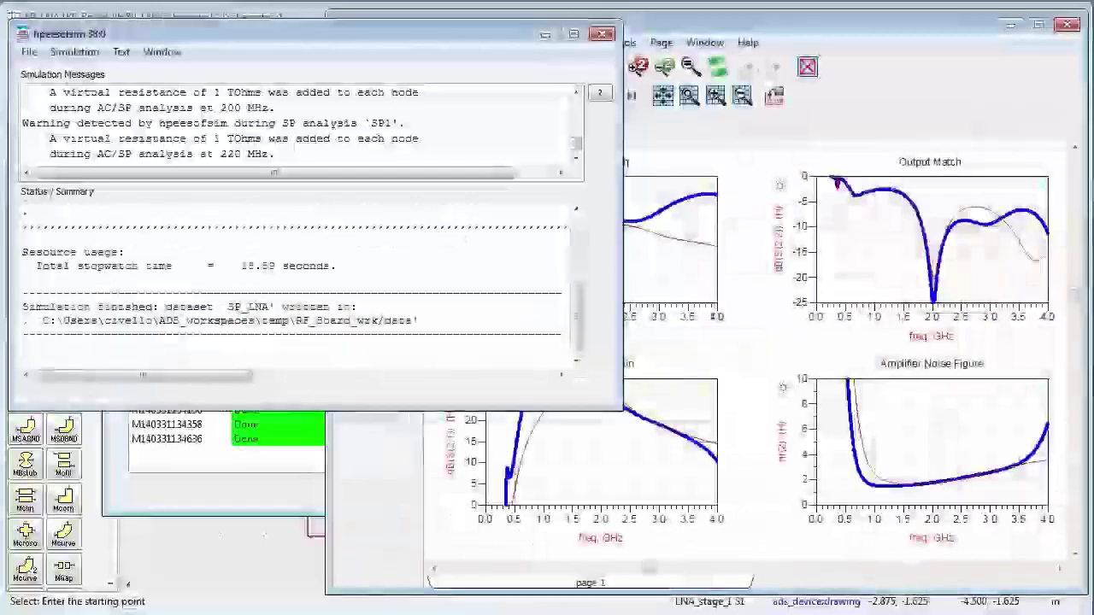
Step: Bring the results plots forward, then return to the schematic window
click(382, 550)
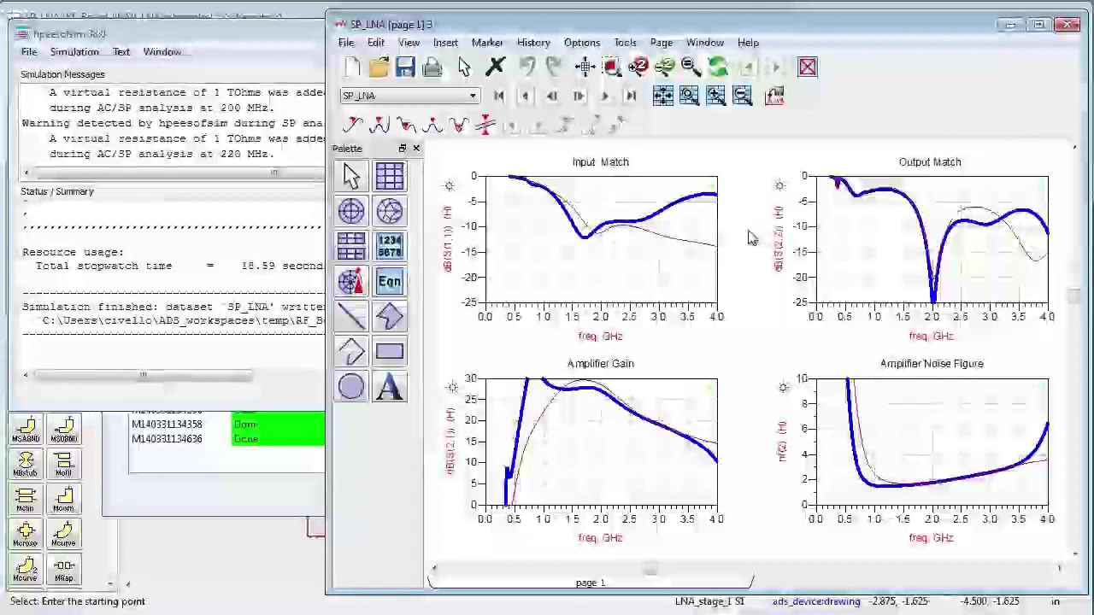
click(240, 564)
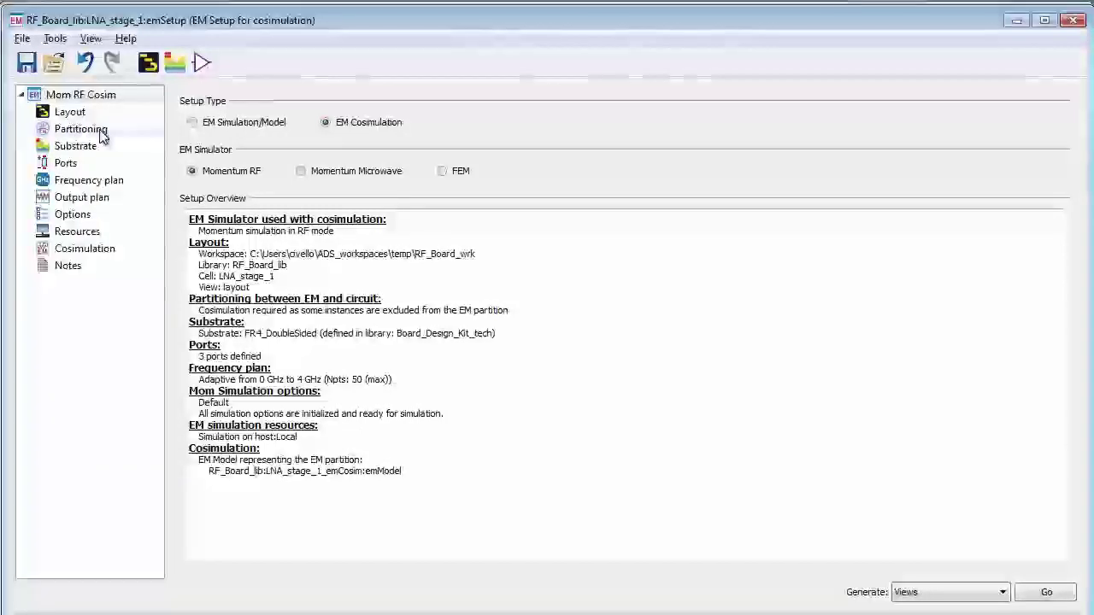
Step: In the partitioning table, change TL1's partitioning rule to circuit and then to em
click(101, 135)
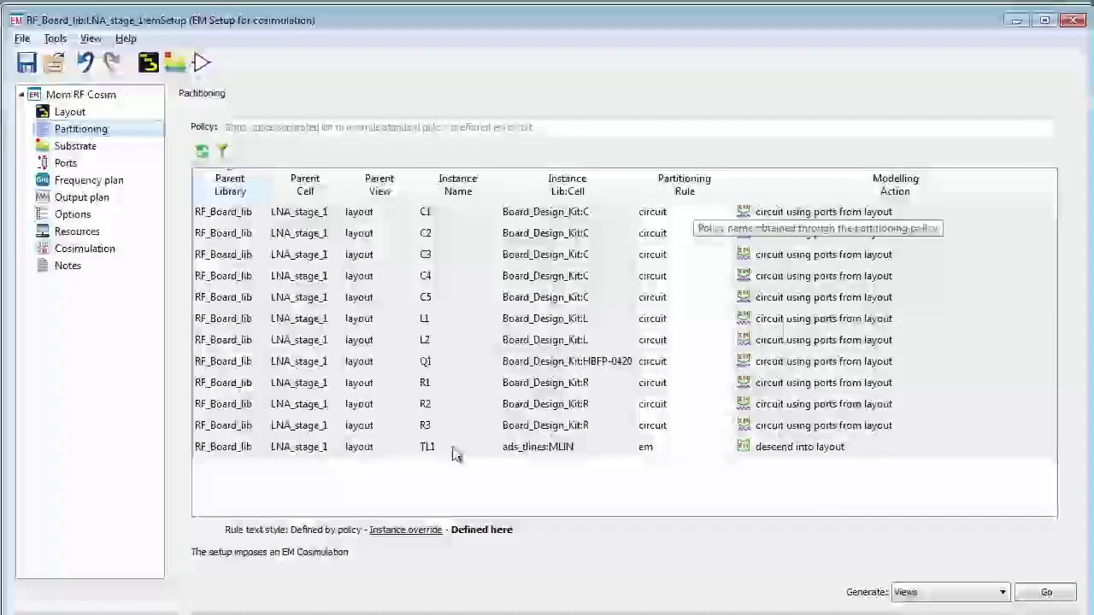
click(696, 448)
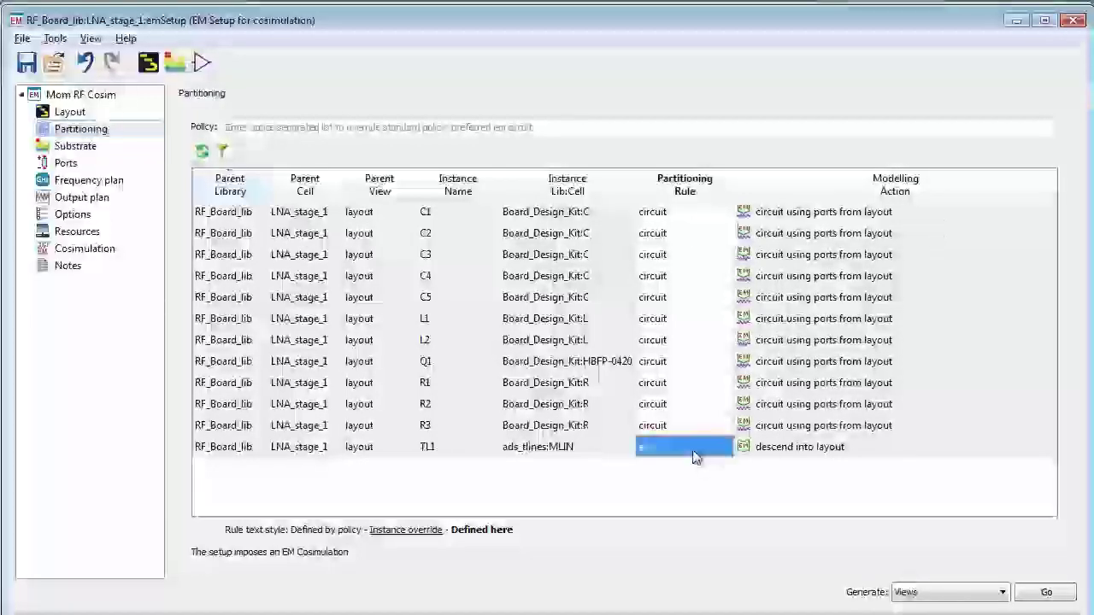
click(725, 447)
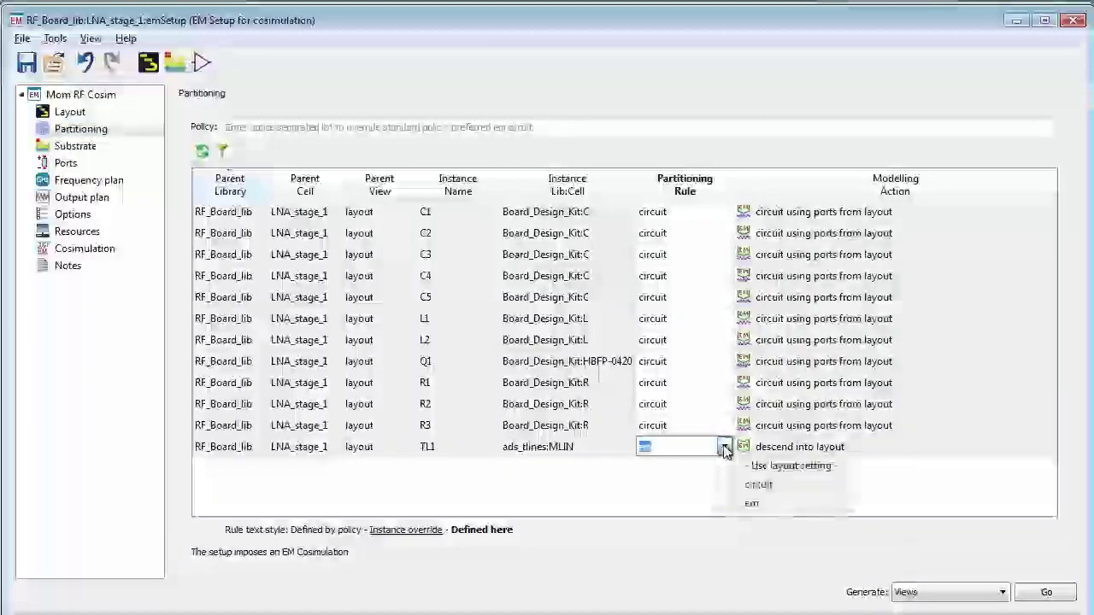
click(752, 486)
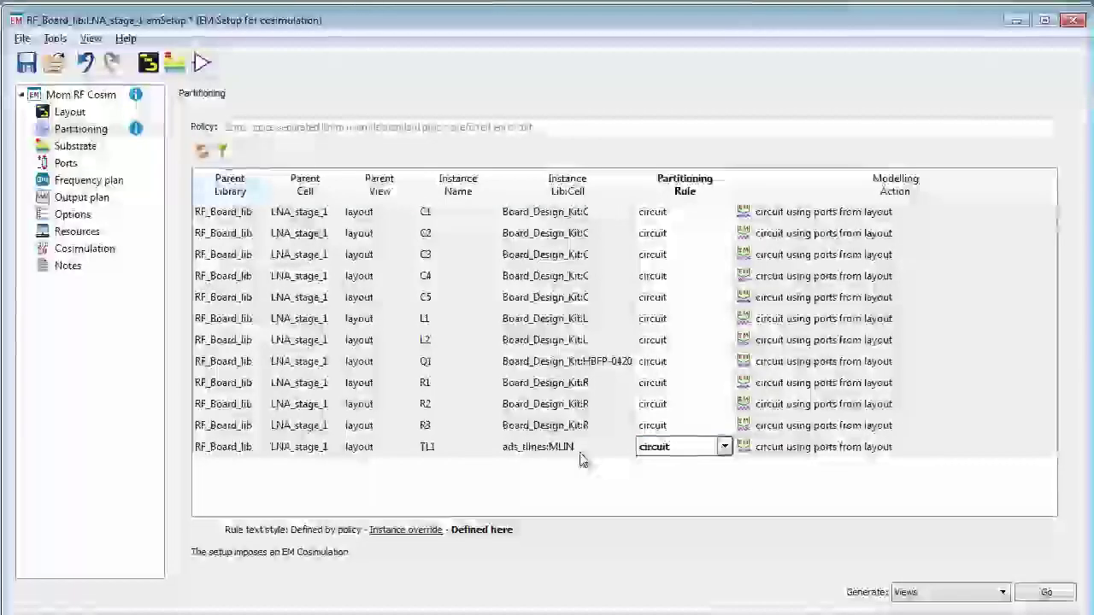
click(723, 447)
click(750, 504)
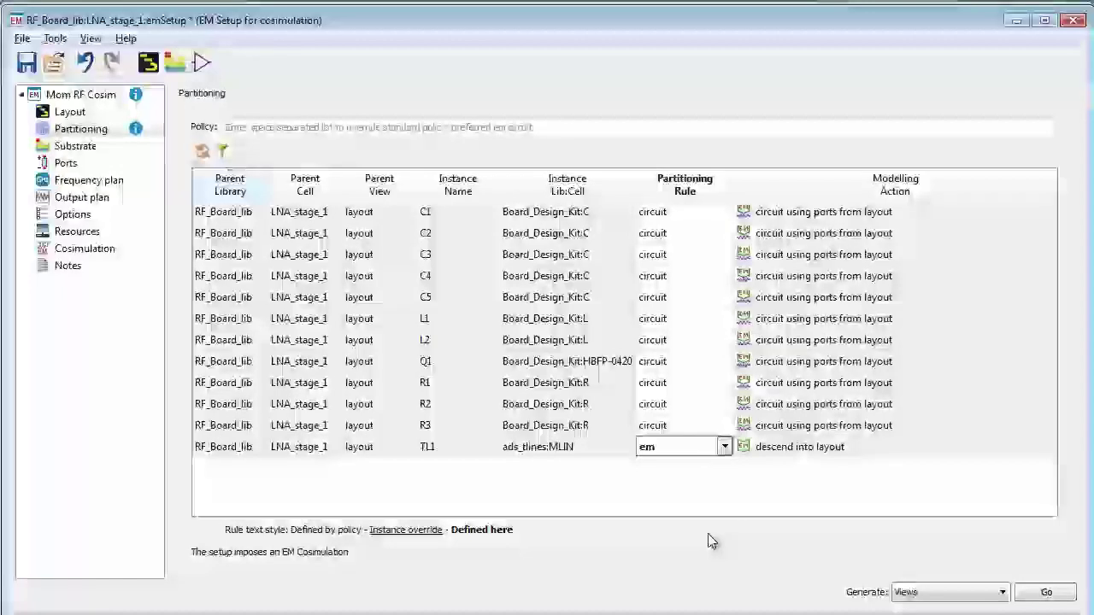
click(708, 541)
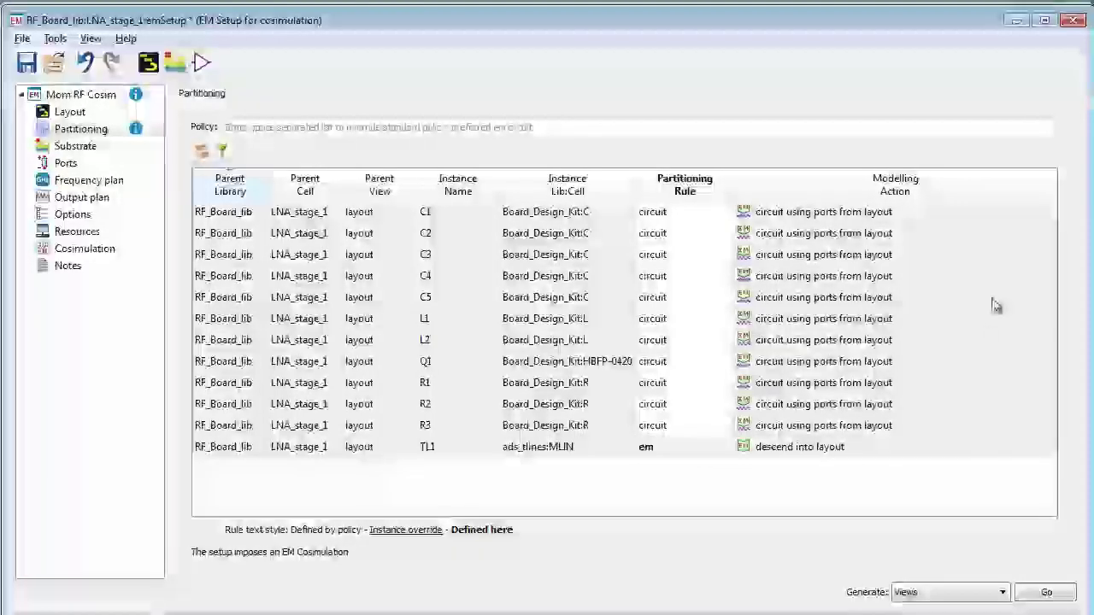
key(alt+Tab)
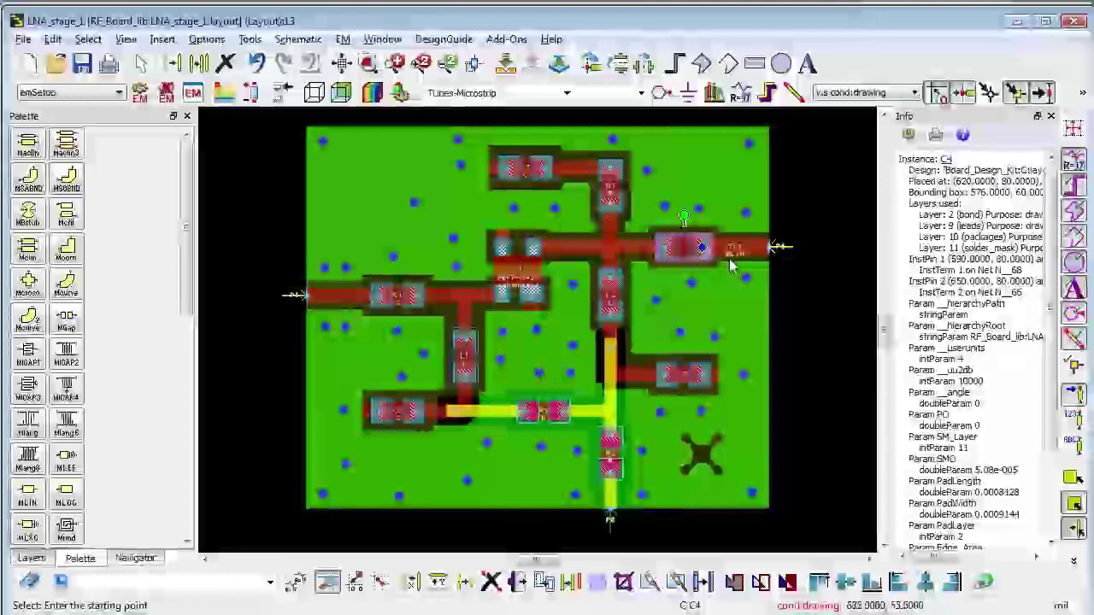
Step: Zoom in around TL1, fit the whole board, then bring up the main window's folder view
scroll(707, 250, up, 4)
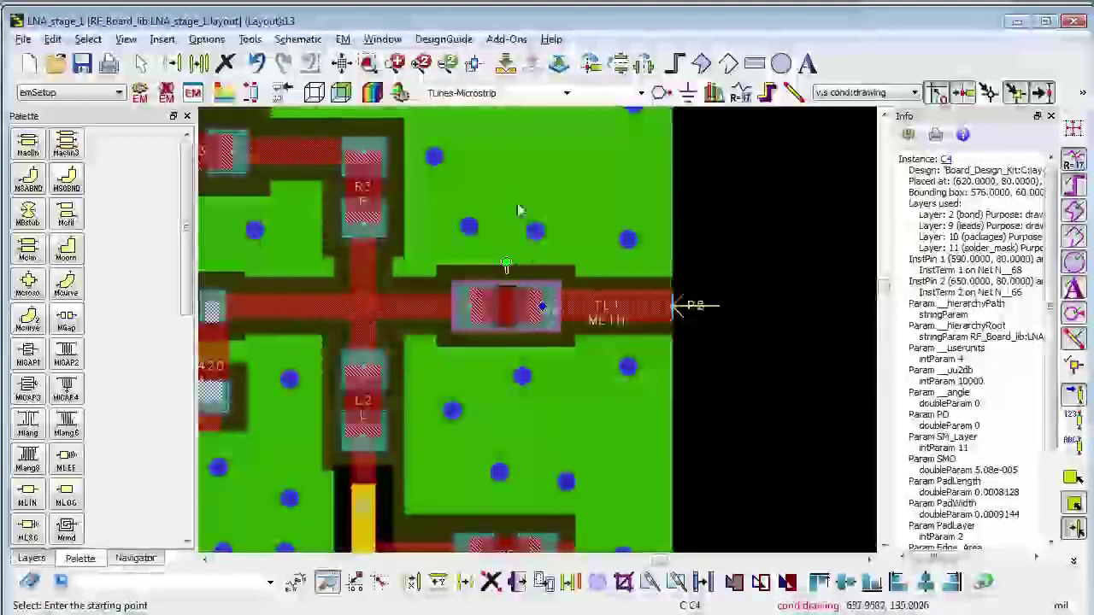
key(f)
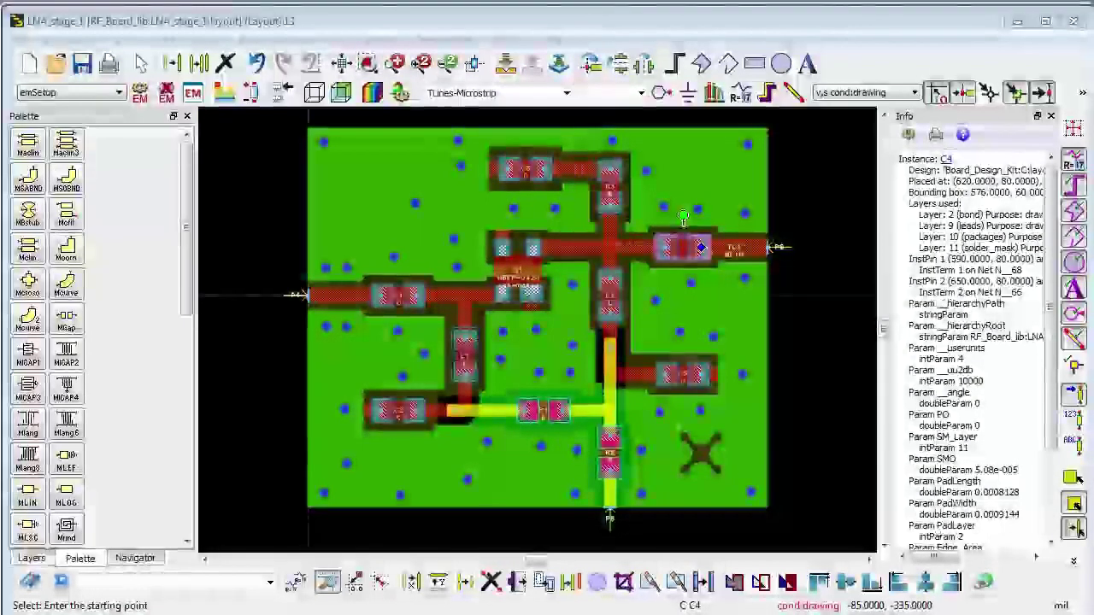
key(alt+Tab)
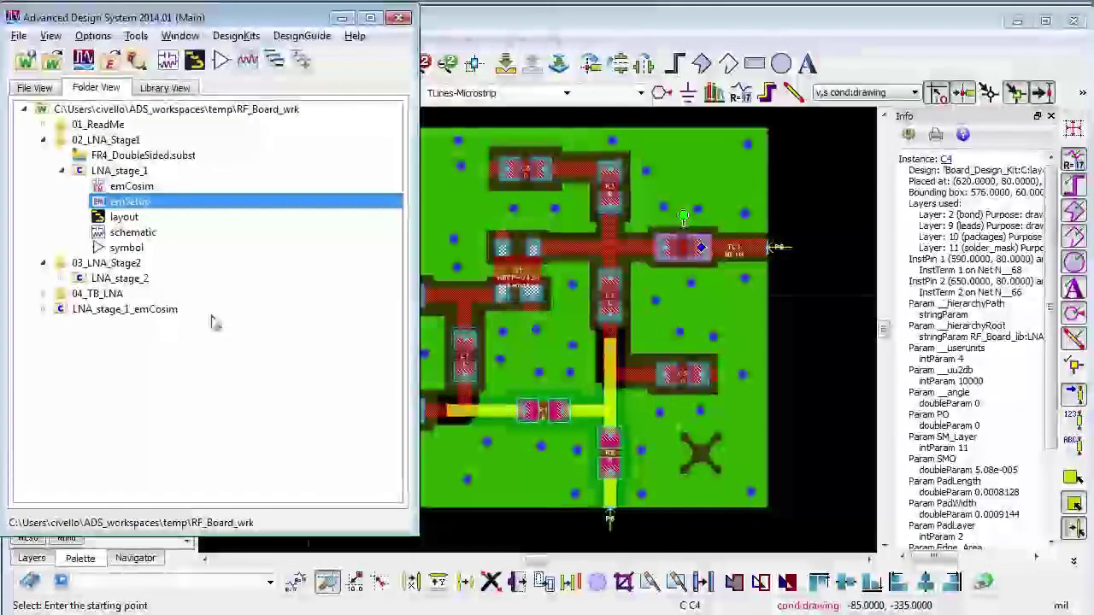
Step: Open the LNA_stage_1_emCosim layout and resize its window to 1280x720
click(45, 311)
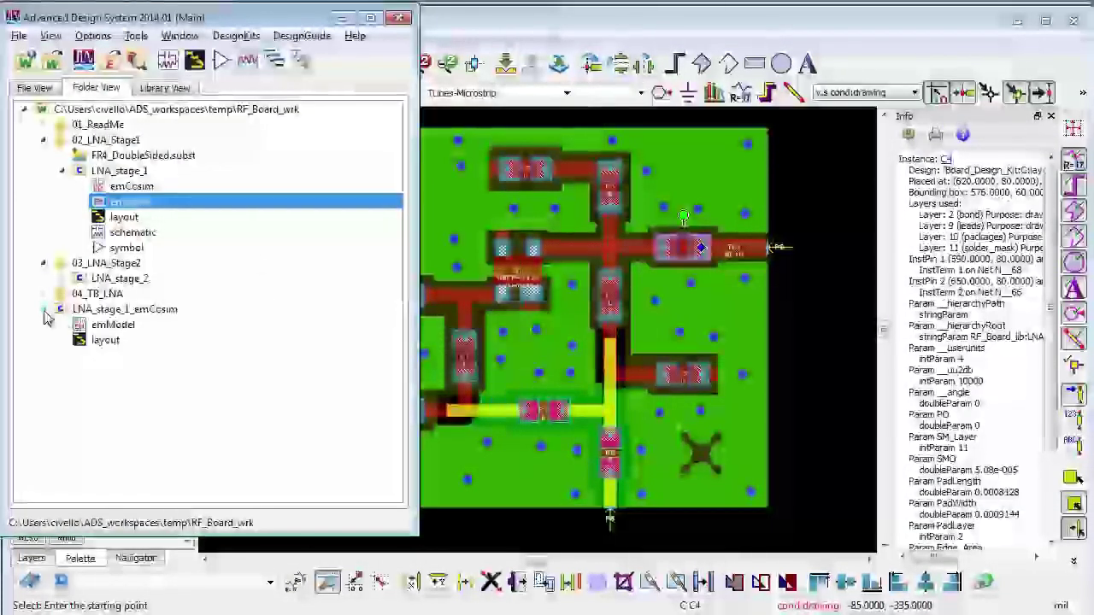
click(81, 342)
double_click(81, 342)
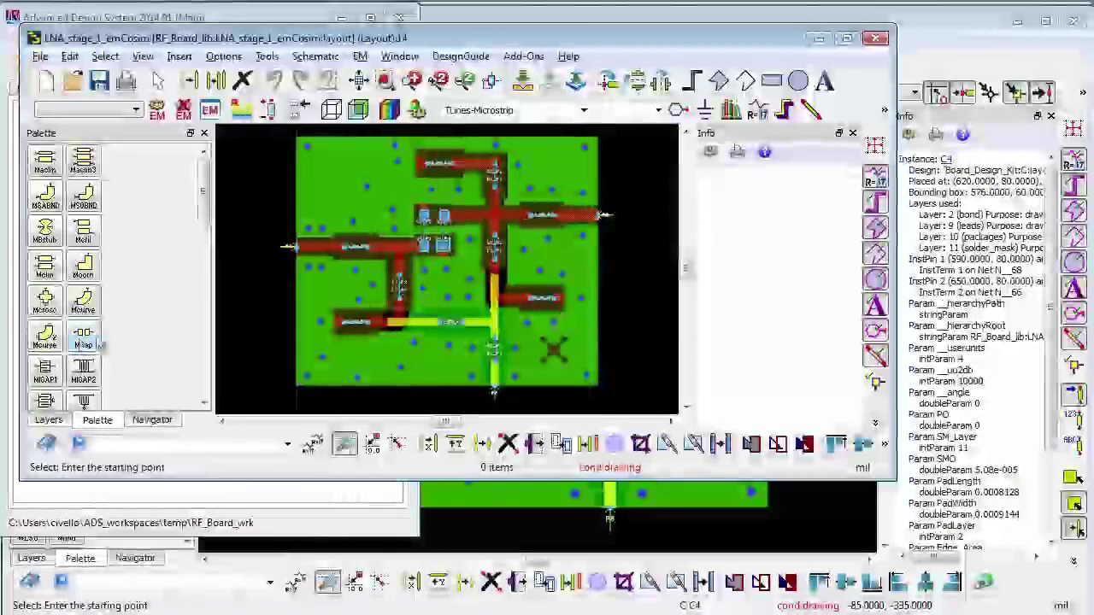
right_click(717, 45)
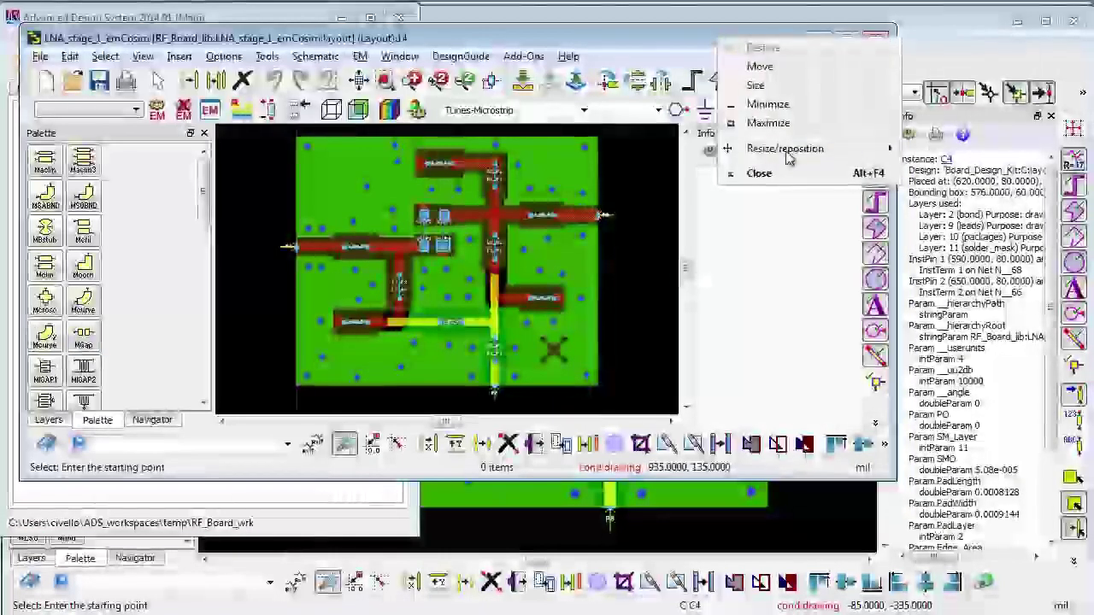
mouse_move(804, 148)
click(945, 167)
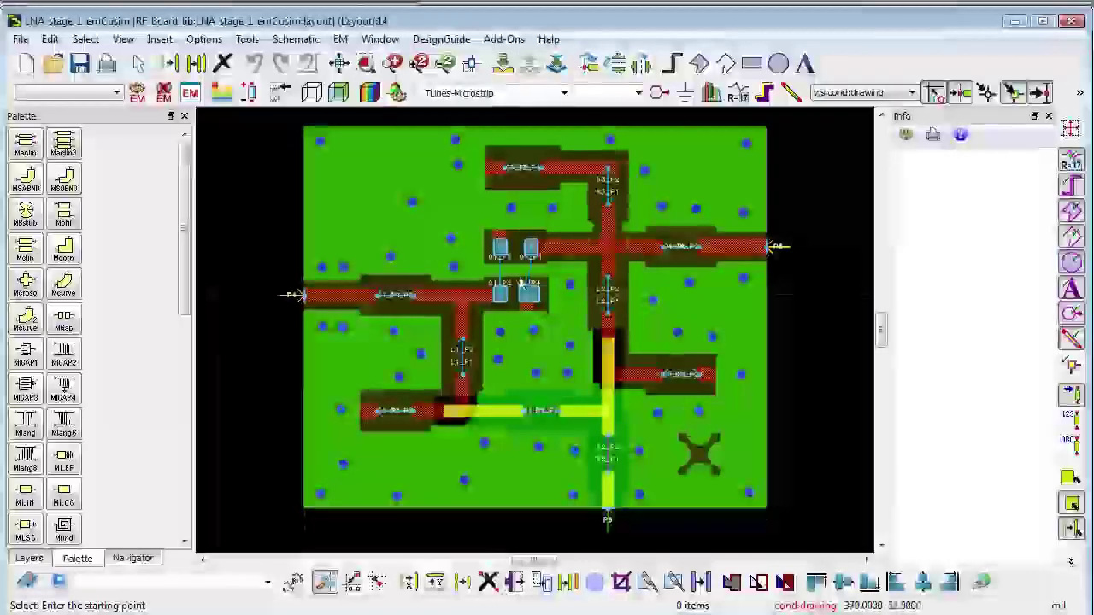
Step: Zoom around the emCosim layout and fit the whole board in view
scroll(523, 285, up, 3)
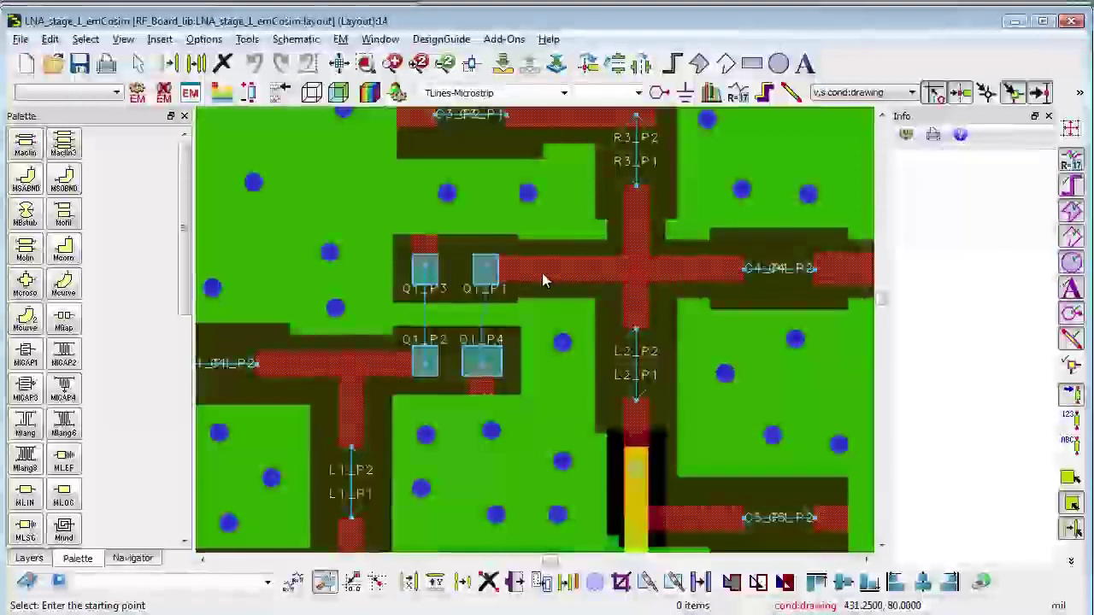
scroll(543, 281, down, 1)
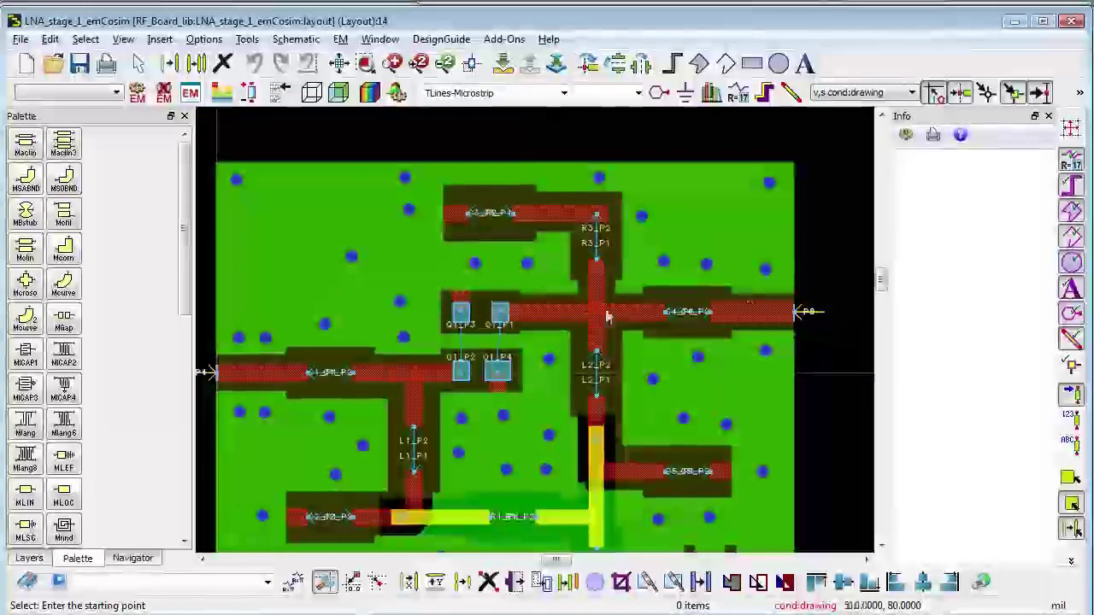
click(341, 65)
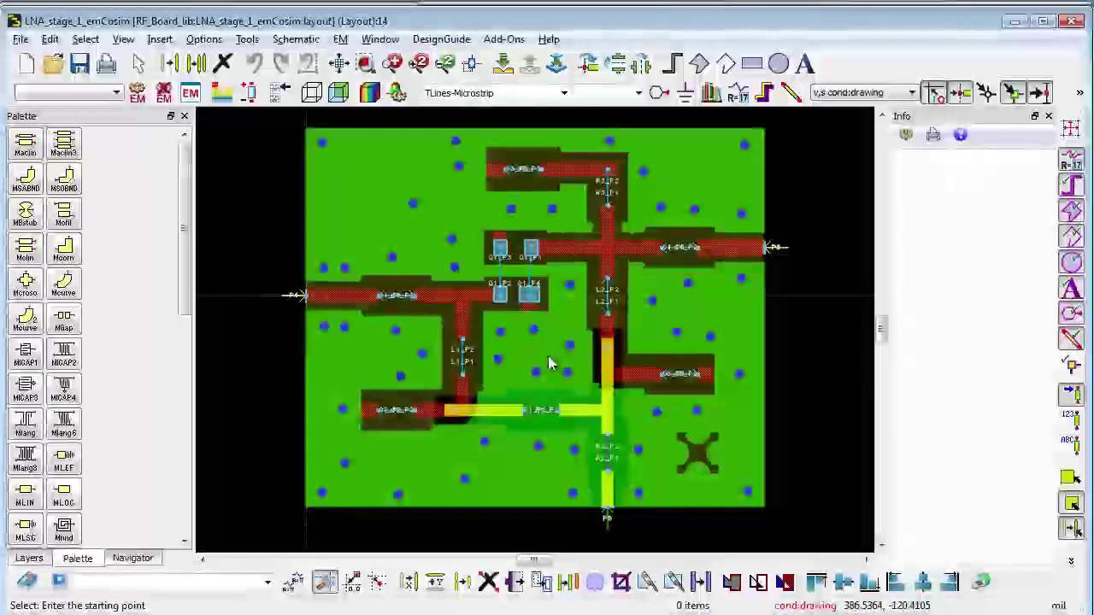
scroll(731, 265, up, 1)
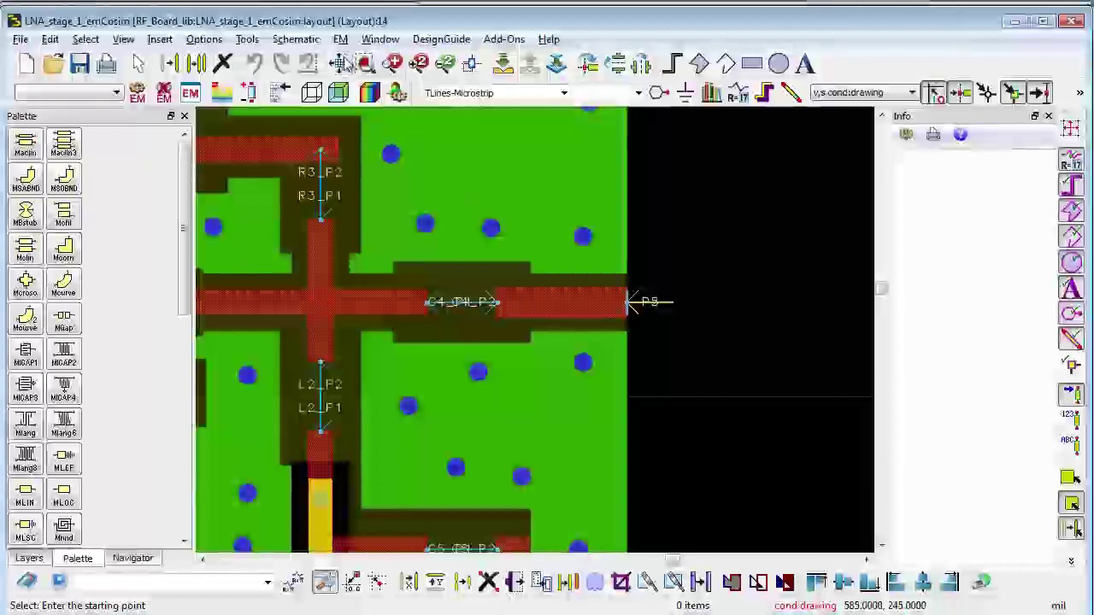
click(340, 63)
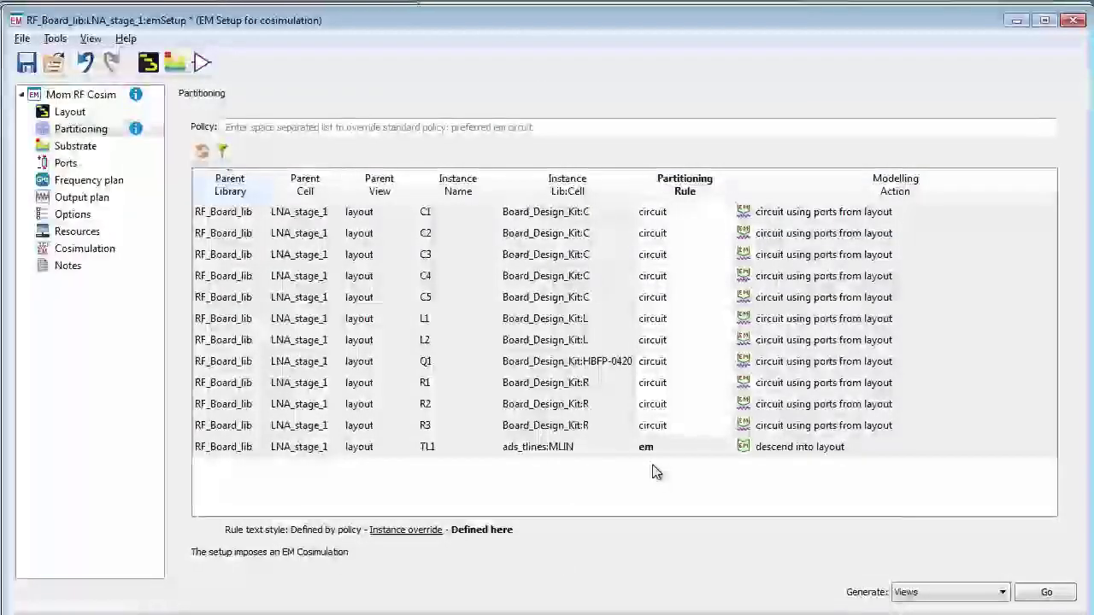
click(717, 449)
click(724, 446)
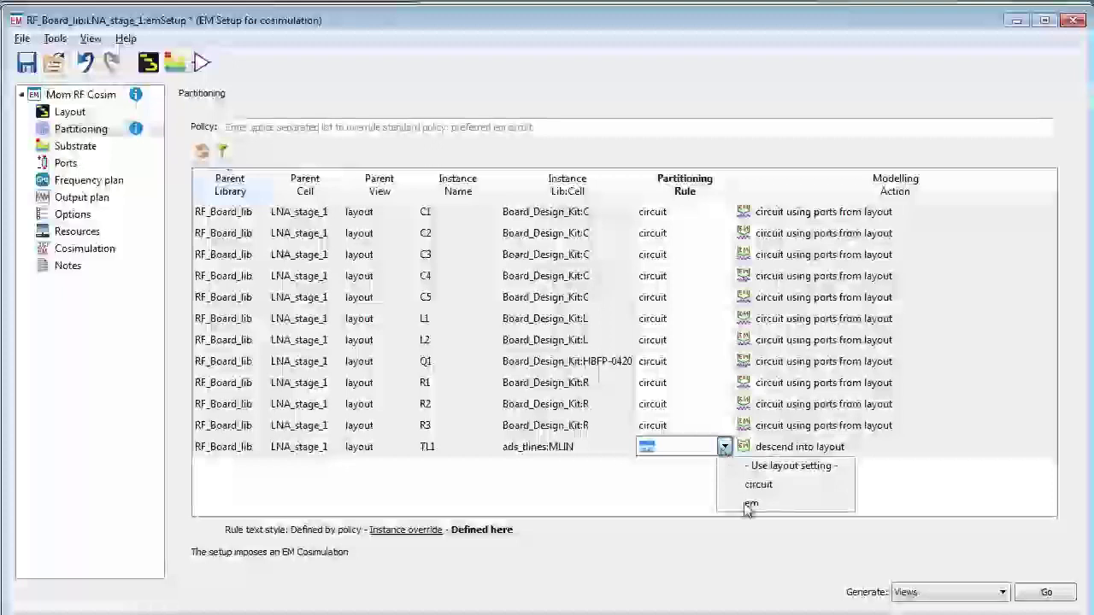
click(658, 490)
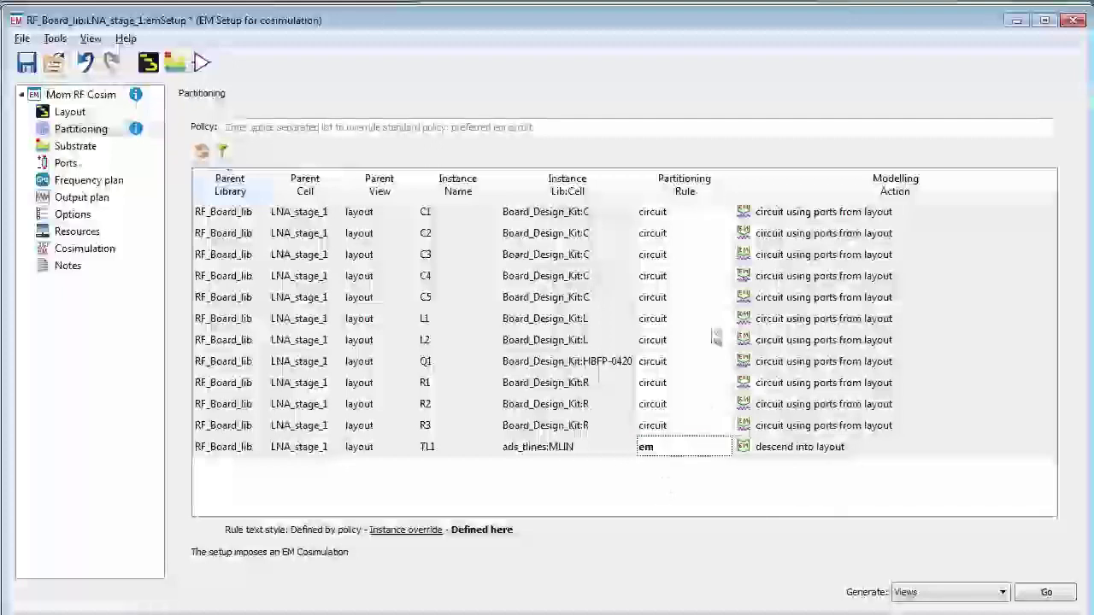